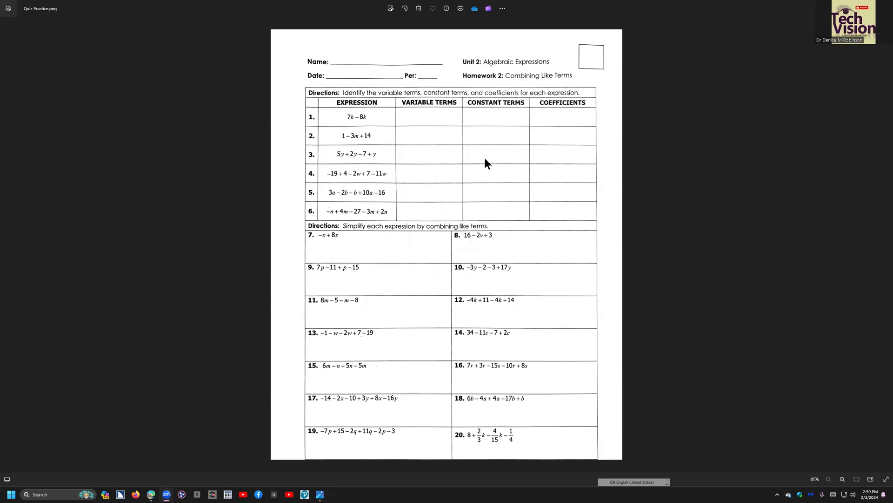
Step: Switch to the Edge window showing the MathKicker.ai pdf/image conversion page
{"action": "key", "text": "alt+Tab"}
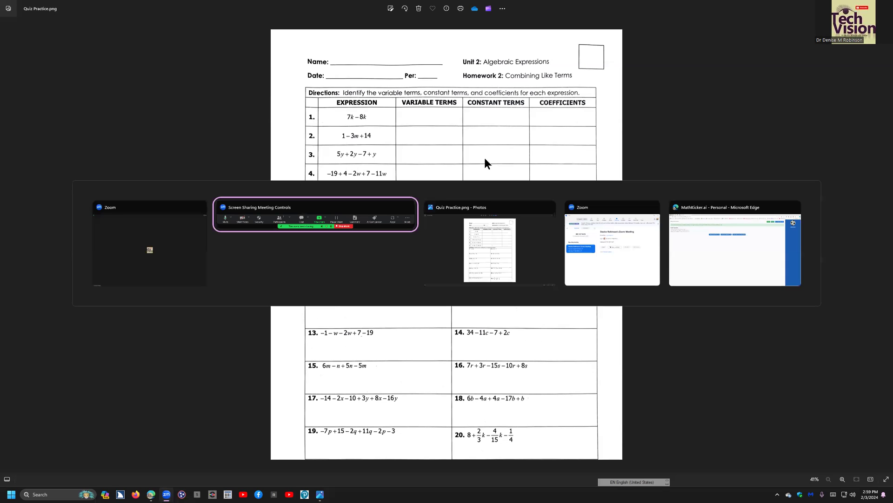
{"action": "key", "text": "alt+Tab"}
{"action": "key", "text": "alt+Tab"}
{"action": "key", "text": "alt+Tab"}
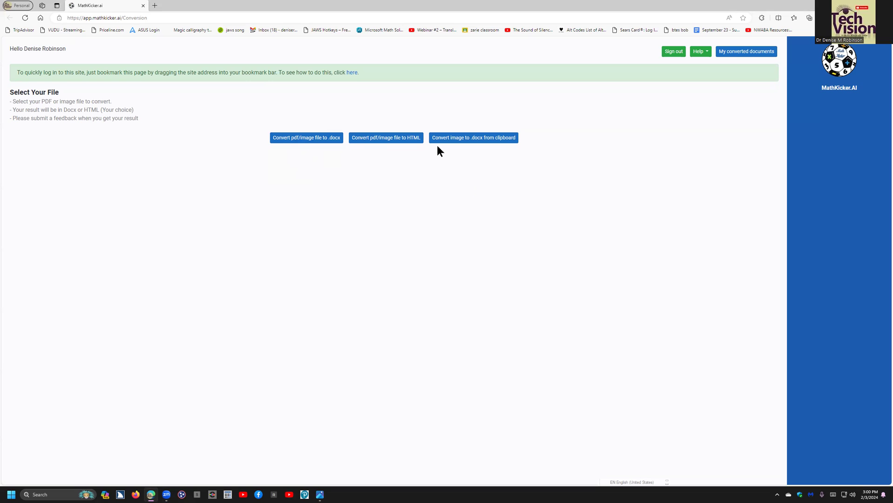
Step: Upload Quiz Practice(1).png to MathKicker.ai for conversion to .docx
{"action": "left_click", "coordinate": [295, 138]}
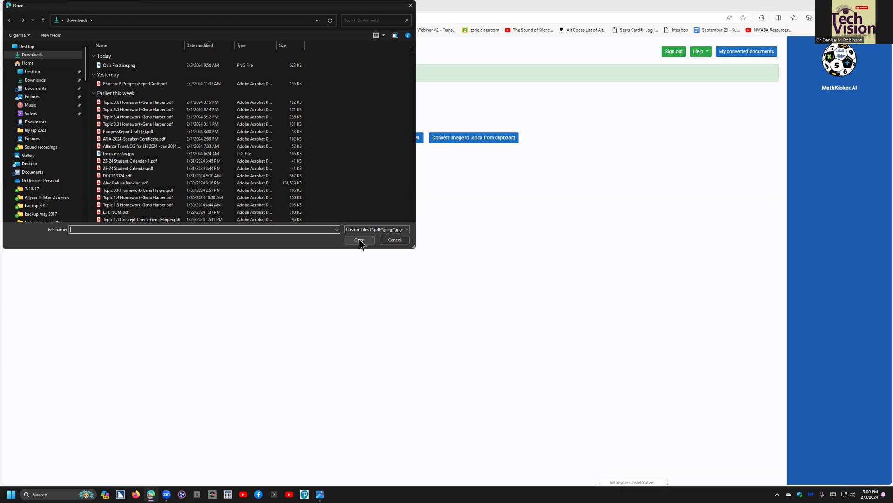
{"action": "type", "text": "quiz pr"}
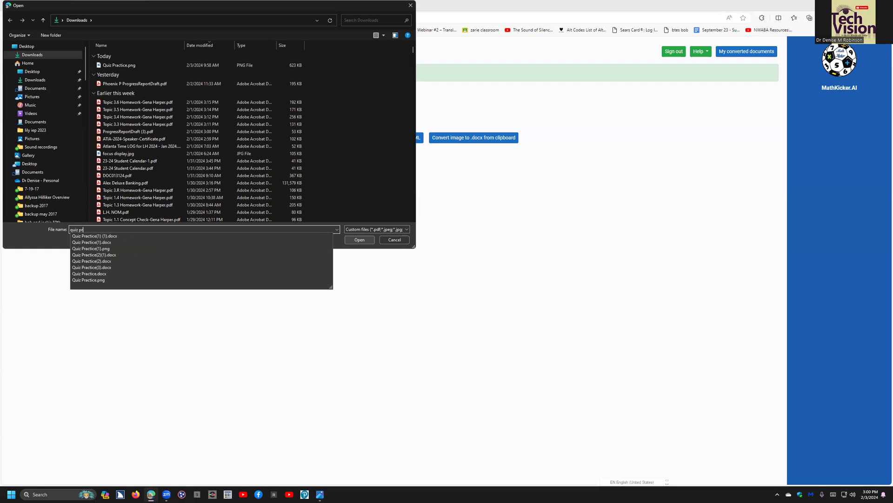
{"action": "key", "text": "Down"}
{"action": "key", "text": "Down"}
{"action": "key", "text": "Down"}
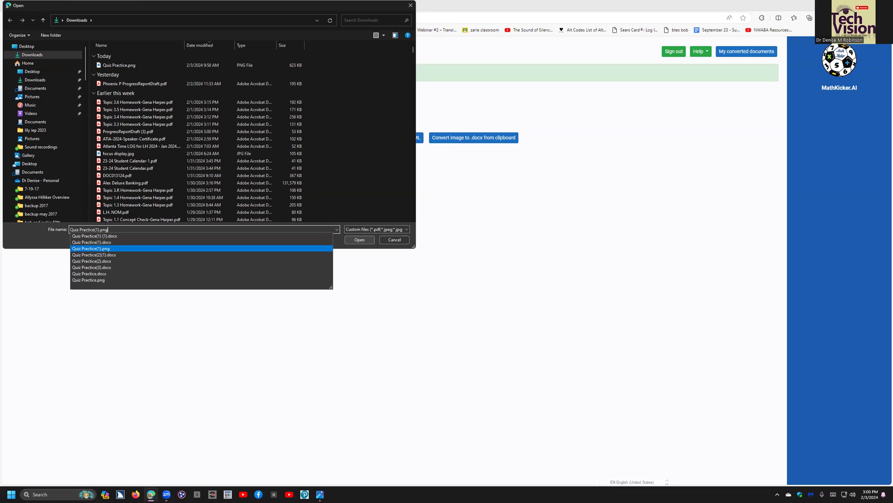
{"action": "key", "text": "Return"}
{"action": "left_click", "coordinate": [359, 239]}
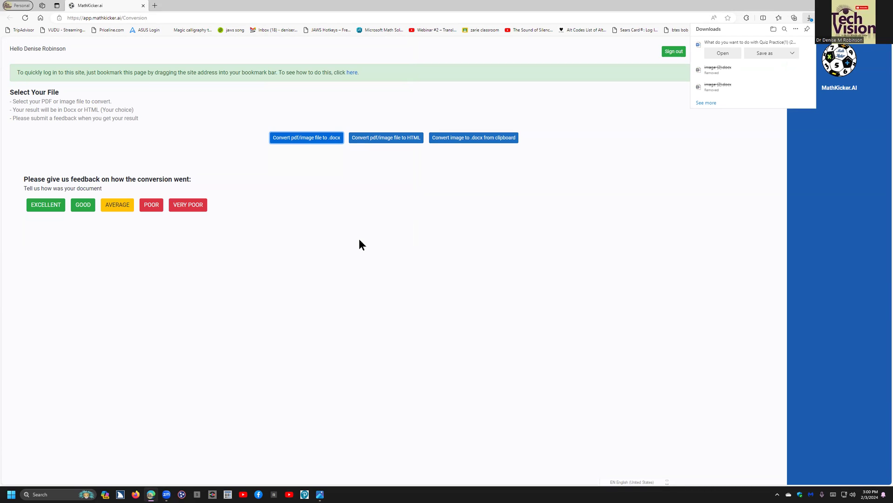
Step: Open the downloaded Quiz Practice(1) (2).docx in Word from Edge's Downloads panel
{"action": "key", "text": "Tab"}
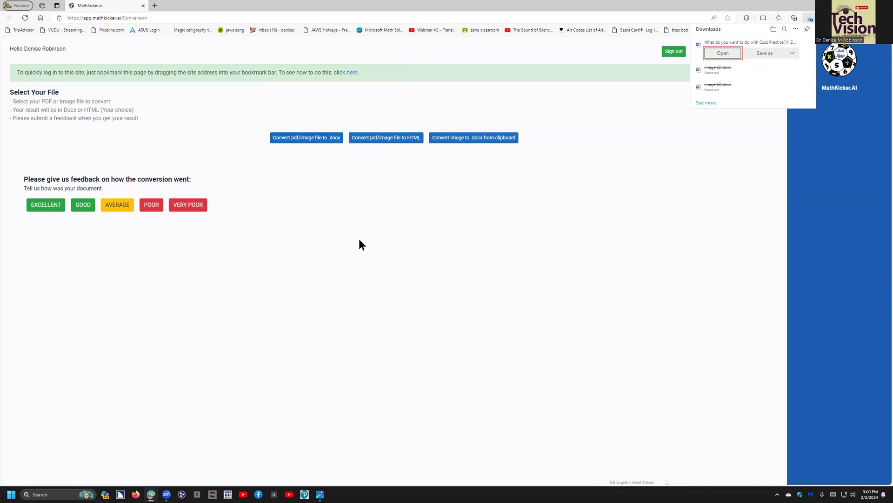
{"action": "key", "text": "Return"}
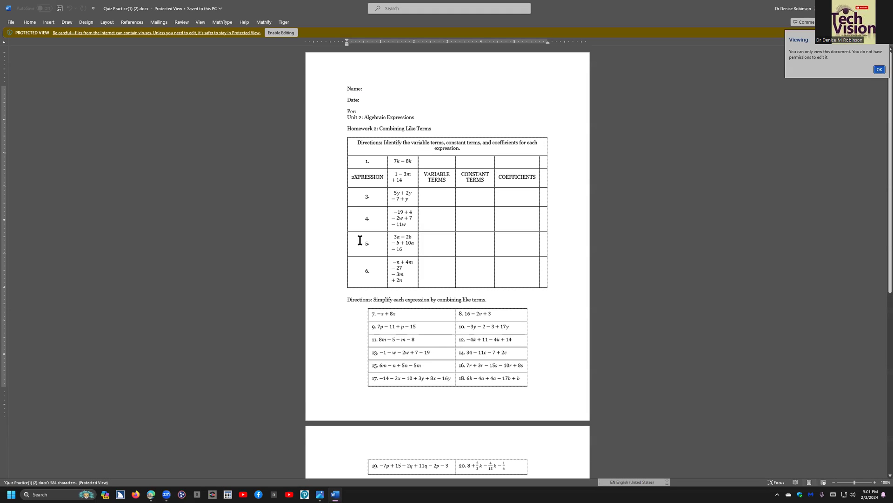
Step: Enable editing on Quiz Practice(1) (2).docx and dismiss the read-only viewing notice
{"action": "left_click", "coordinate": [360, 240]}
{"action": "left_click", "coordinate": [359, 240]}
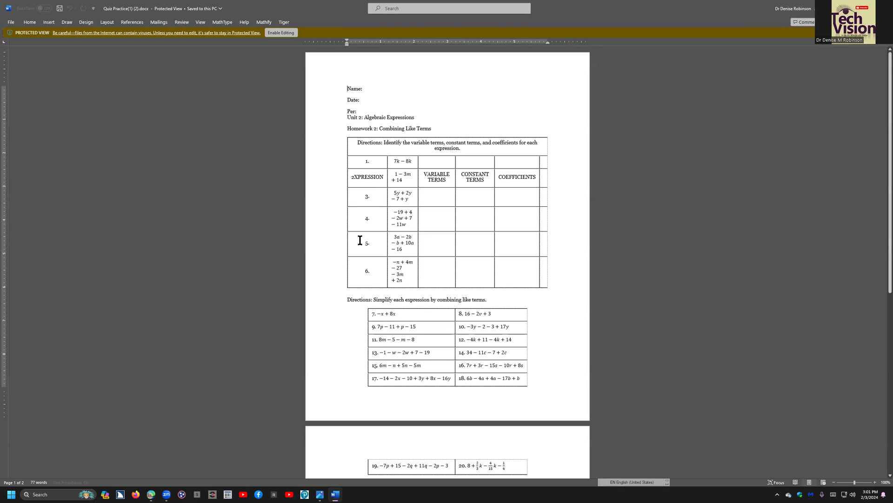
{"action": "key", "text": "F6"}
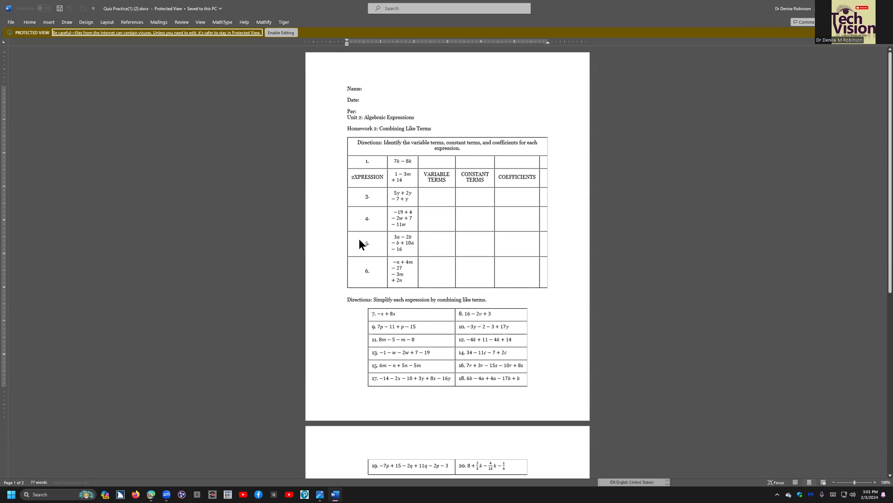
{"action": "key", "text": "Tab"}
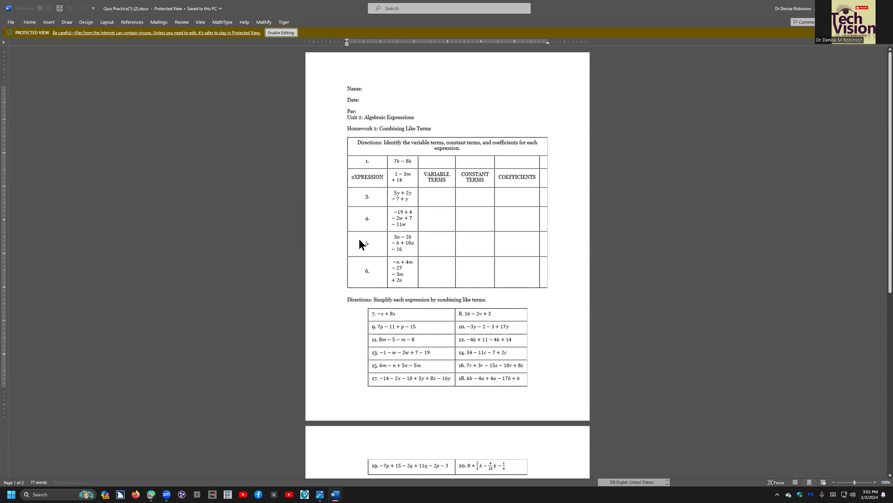
{"action": "key", "text": "Return"}
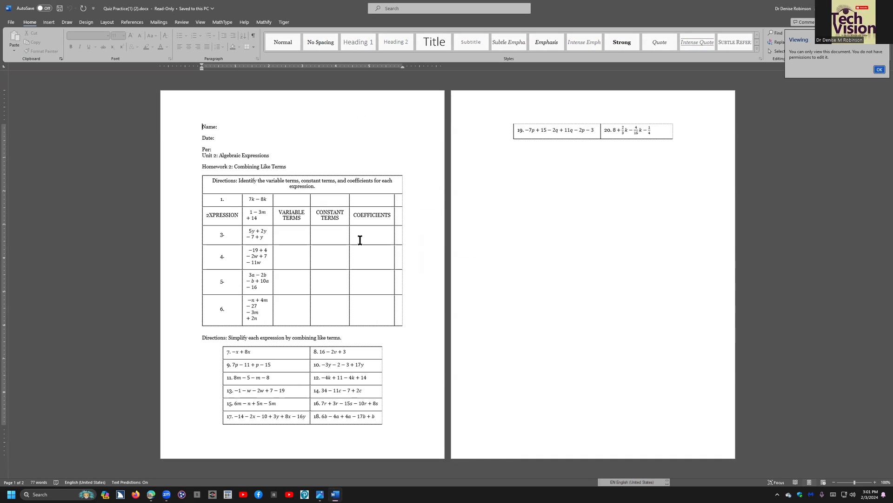
{"action": "key", "text": "Return"}
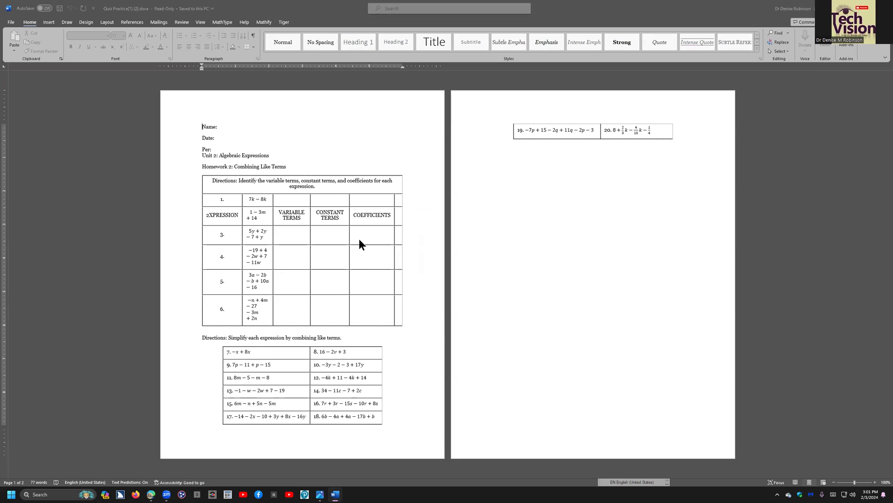
Step: Save Quiz Practice(1) (2).docx into the Downloads folder
{"action": "key", "text": "ctrl+s"}
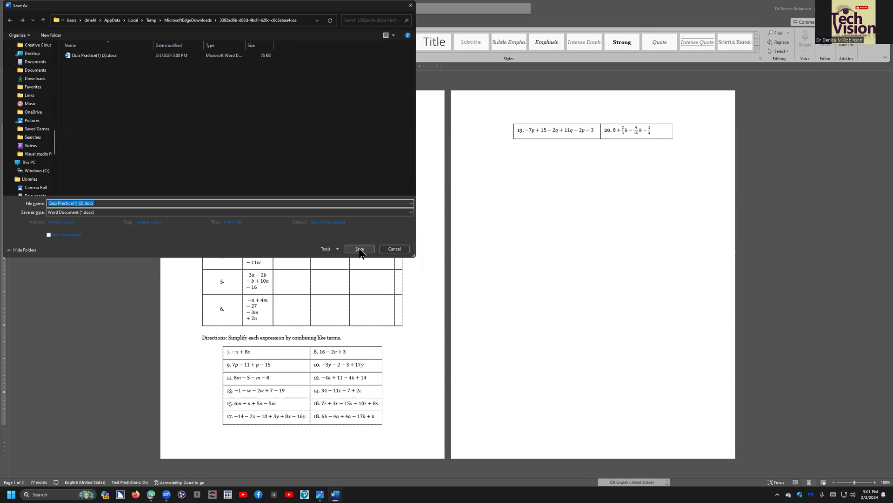
{"action": "left_click", "coordinate": [360, 250]}
{"action": "key", "text": "alt+d"}
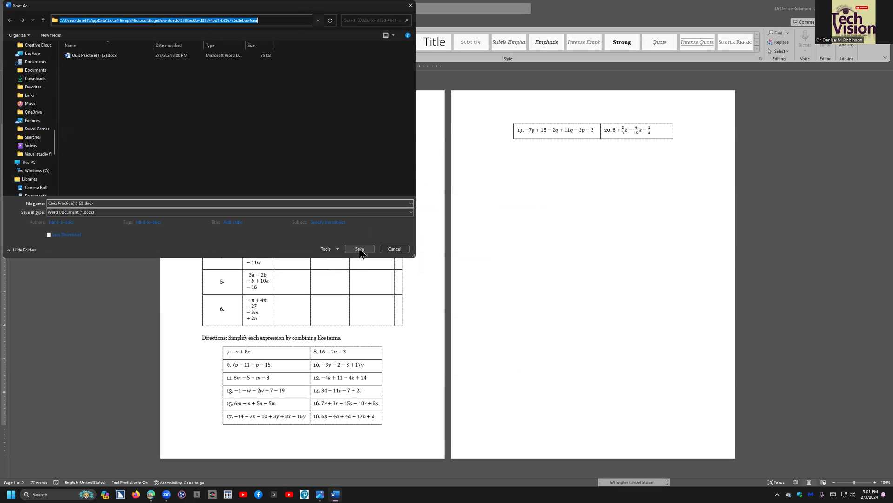
{"action": "type", "text": "downloads"}
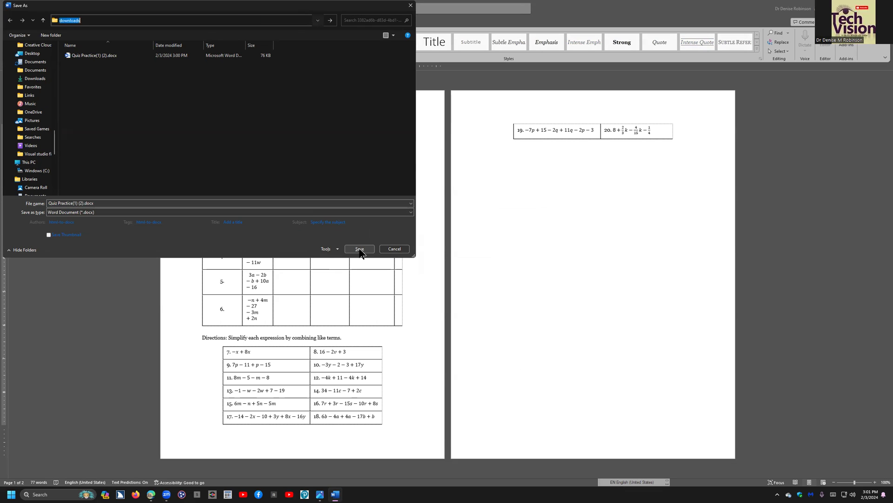
{"action": "key", "text": "Return"}
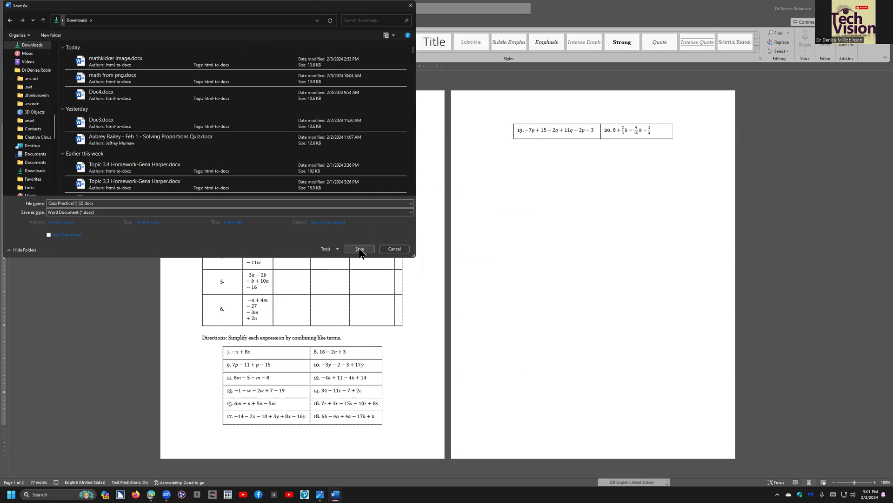
{"action": "left_click", "coordinate": [360, 249]}
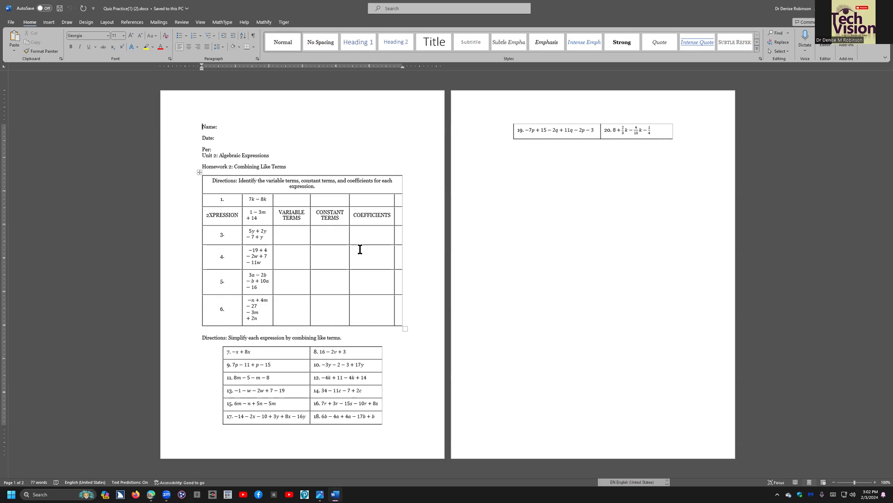
{"action": "key", "text": "Down"}
{"action": "key", "text": "Down"}
{"action": "key", "text": "Down"}
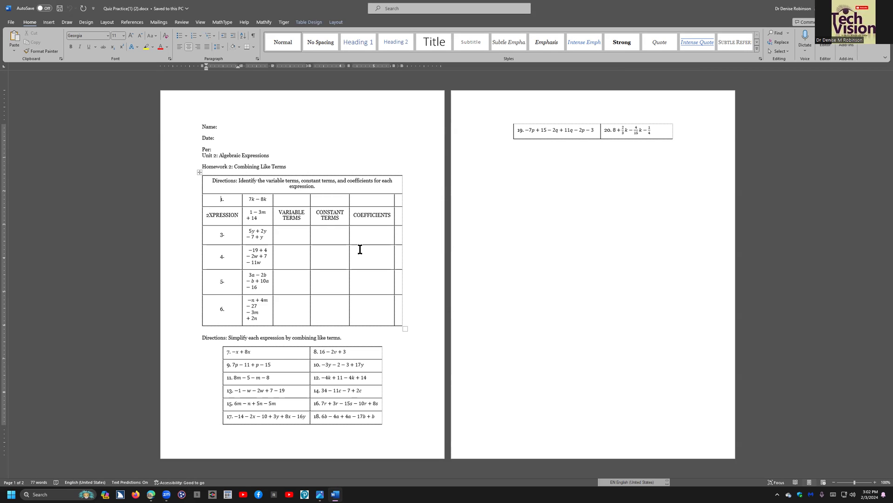
{"action": "key", "text": "Tab"}
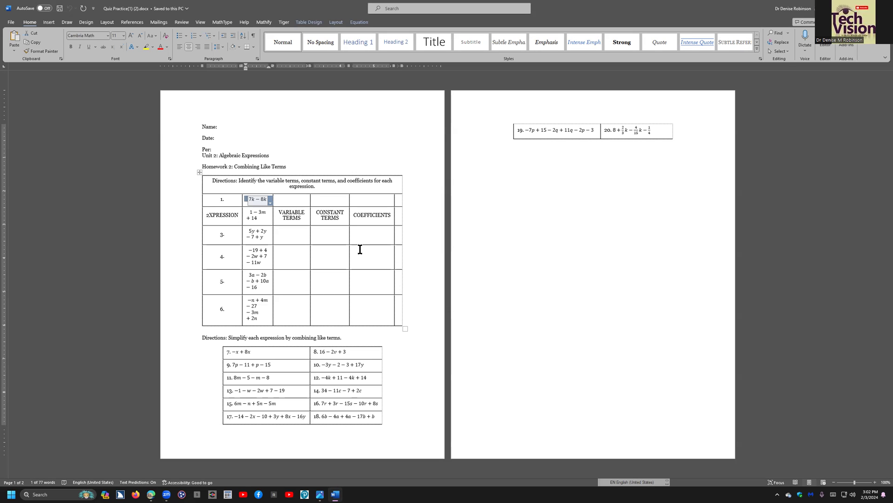
{"action": "key", "text": "Down"}
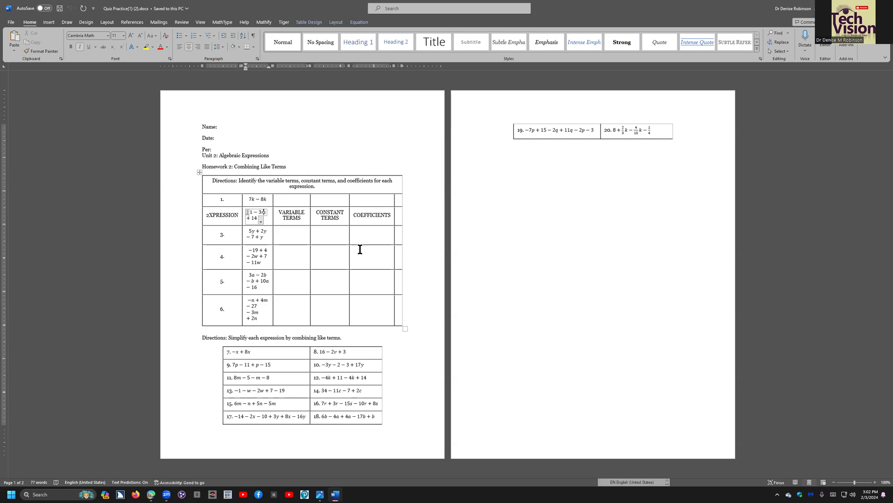
{"action": "key", "text": "alt+p"}
Step: Apply the 0.3-inch Last Custom Setting margins, then step down to the 5y + 2y − 7 + y equation
{"action": "key", "text": "m"}
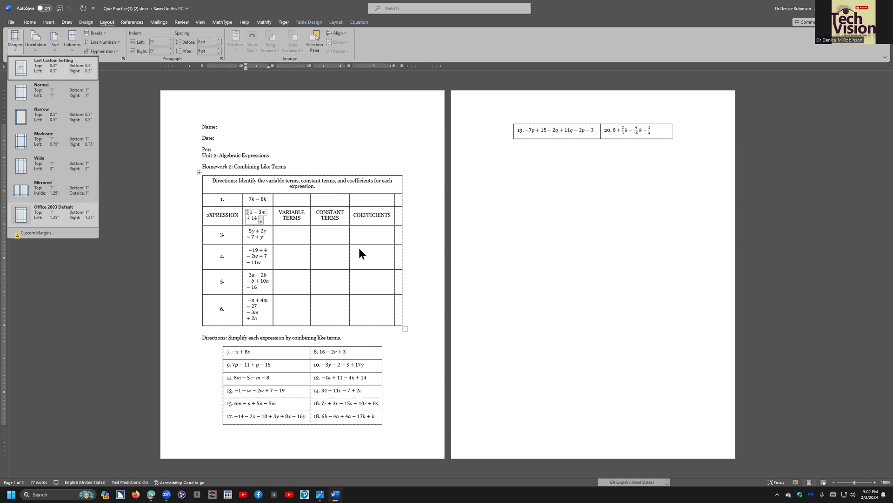
{"action": "key", "text": "Return"}
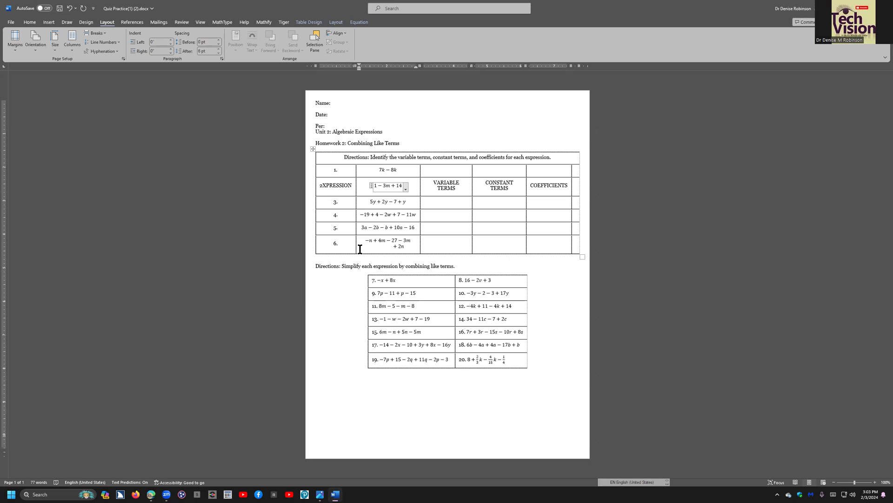
{"action": "key", "text": "Down"}
{"action": "key", "text": "Down"}
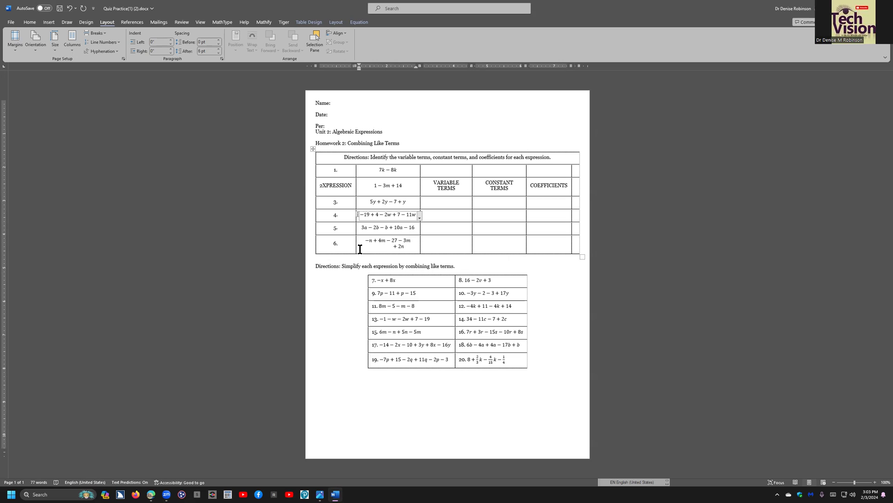
{"action": "key", "text": "ctrl"}
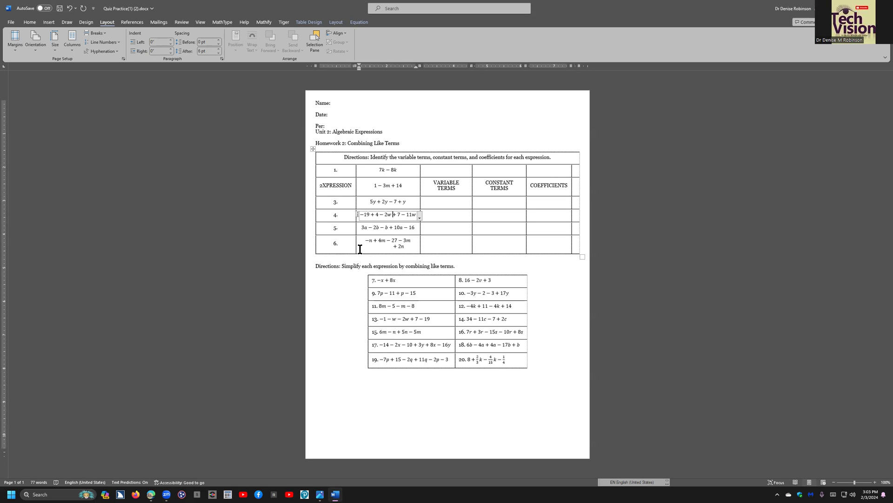